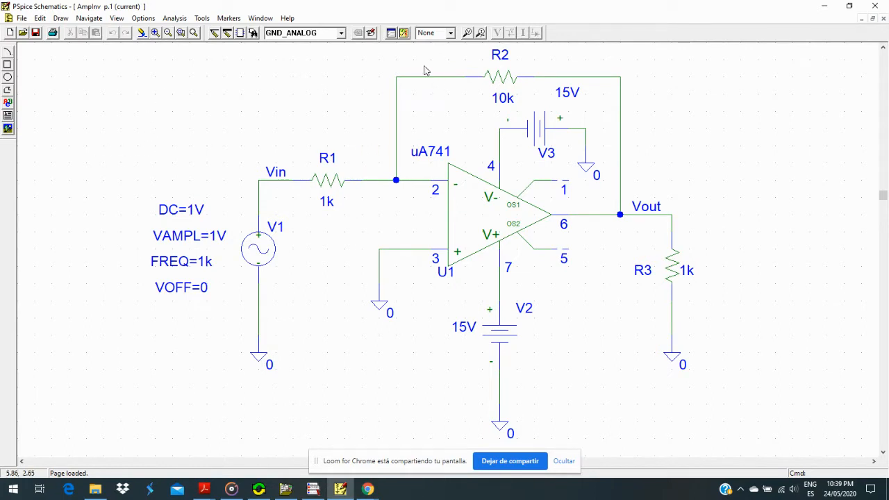
Step: Run the simulation of the inverting amplifier with only the Bias Point Detail analysis enabled, and return to the schematic
click(392, 35)
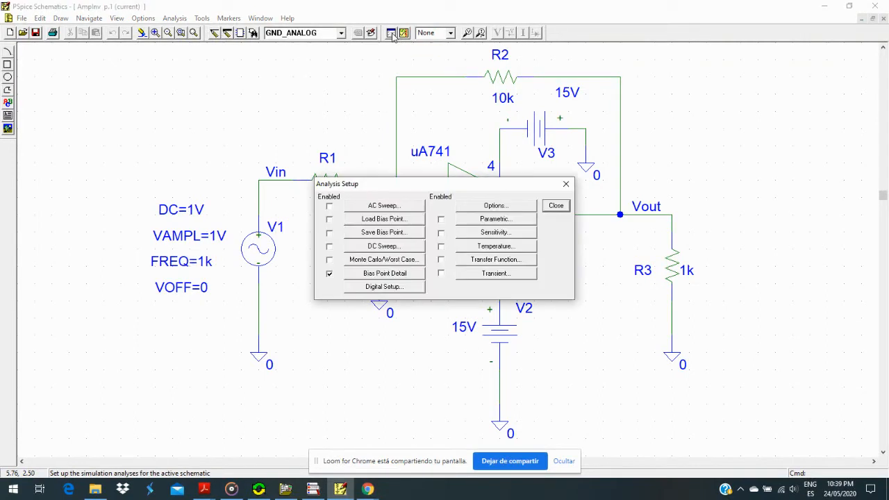
click(329, 274)
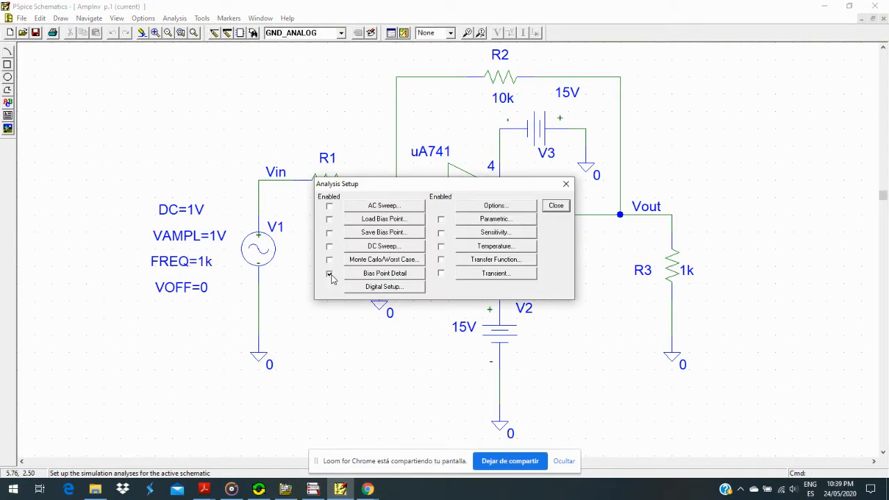
click(566, 185)
click(404, 33)
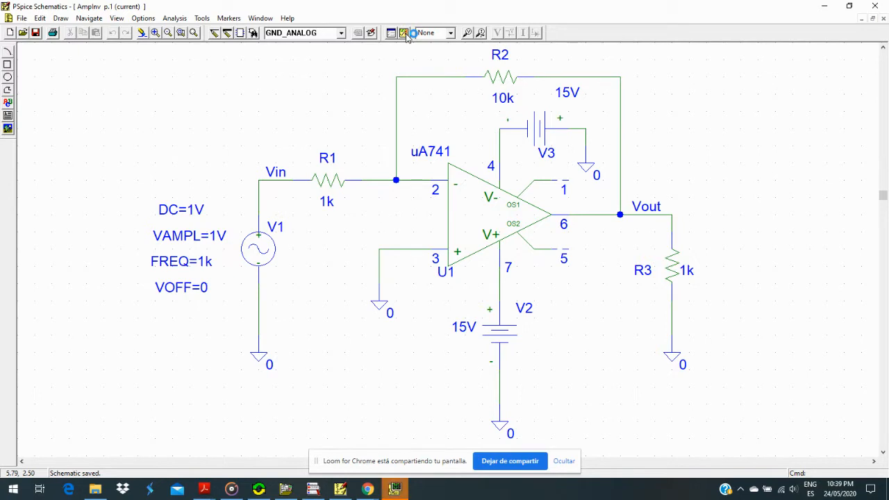
click(402, 493)
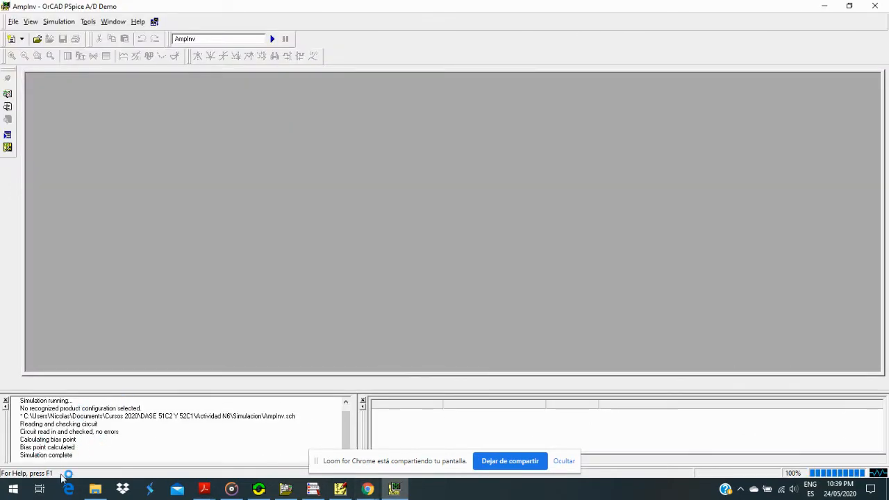
click(339, 489)
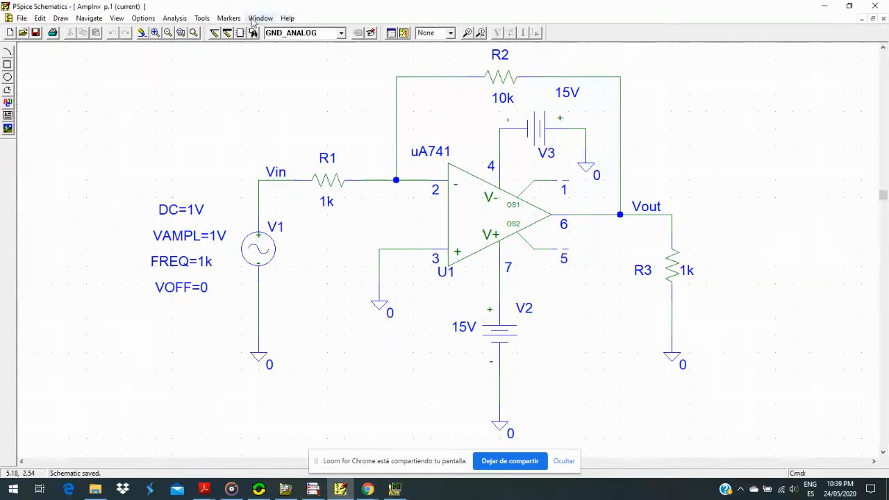
Step: Display the bias point voltages on the schematic
click(174, 18)
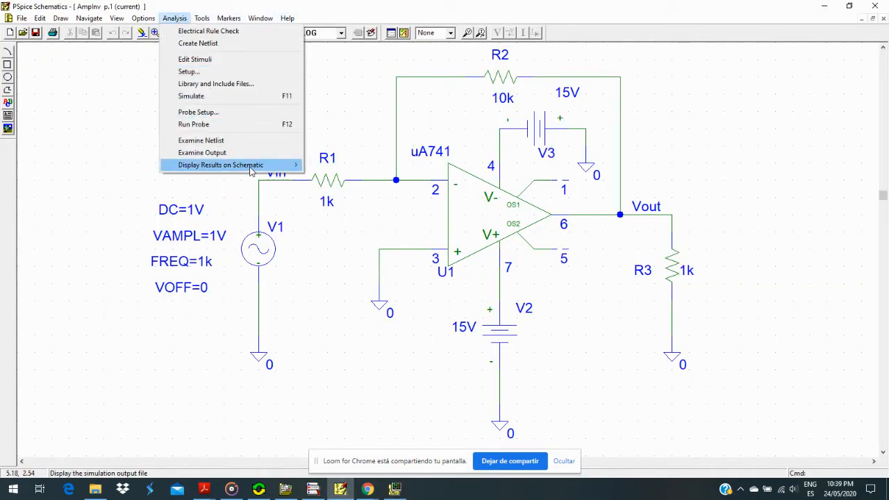
mouse_move(251, 168)
click(332, 165)
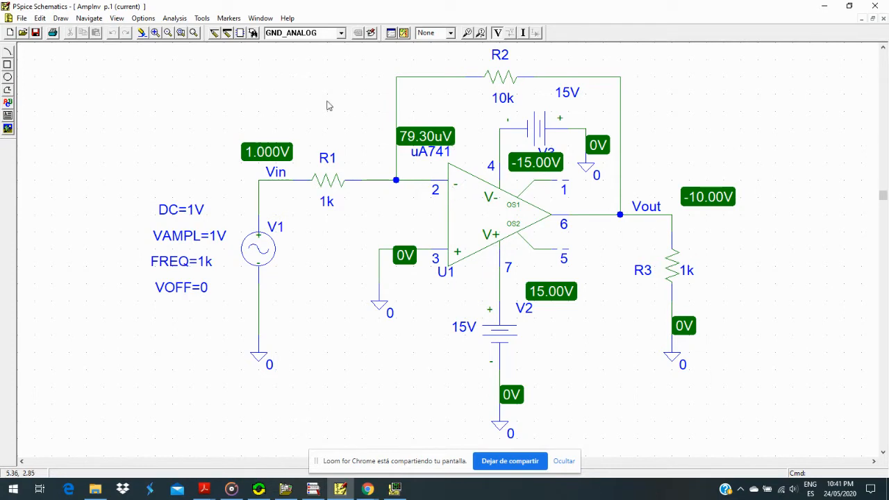
Step: Turn off the display of simulation results on the schematic
click(174, 19)
mouse_move(236, 164)
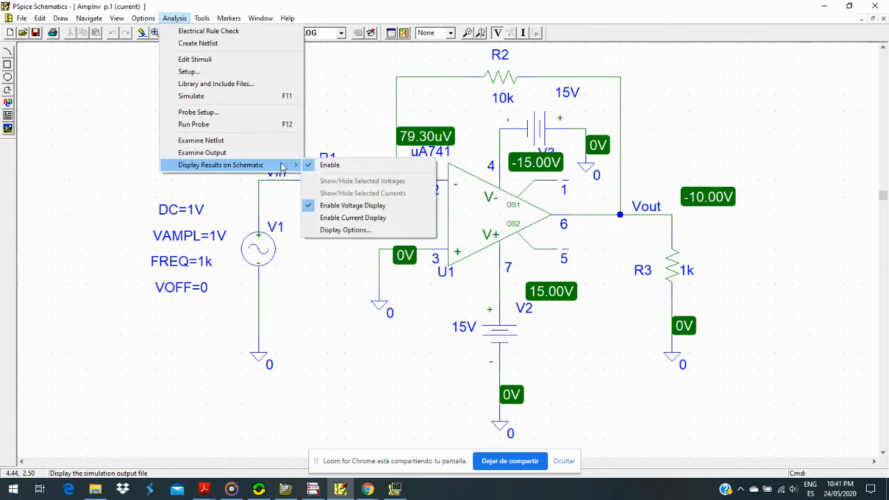
click(332, 166)
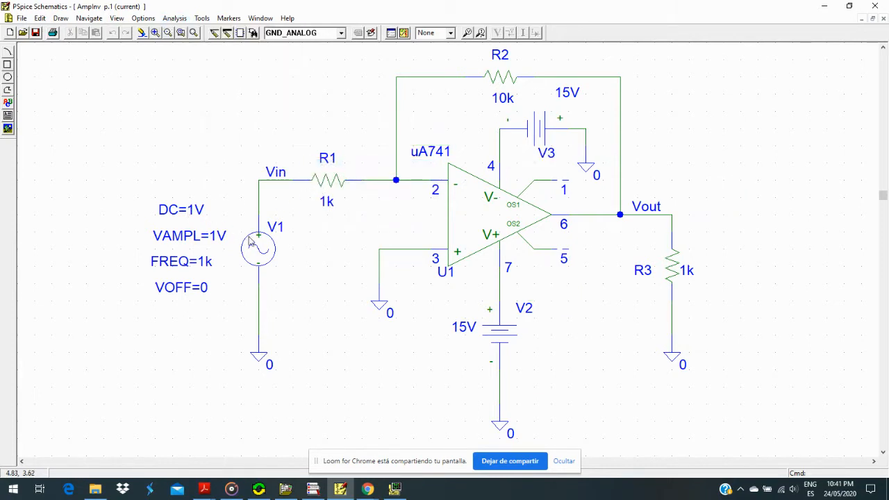
Step: Set the DC attribute of the sinusoidal source V1 to 0V
double_click(263, 254)
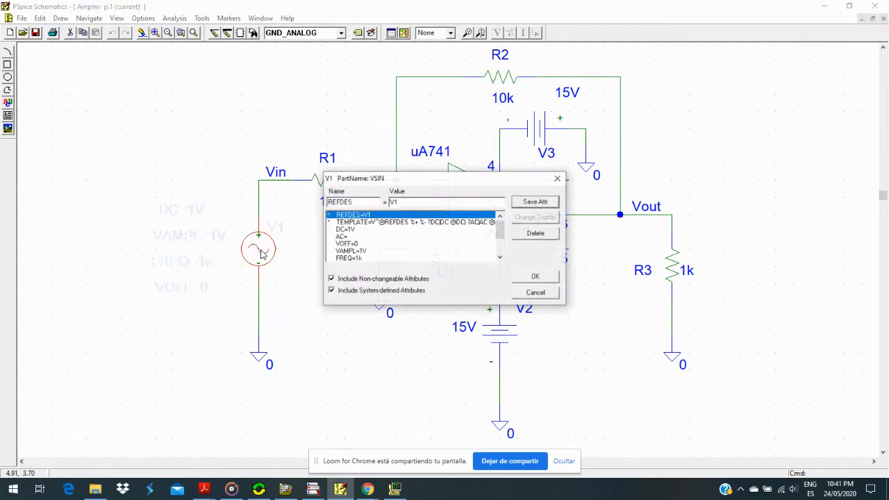
click(357, 230)
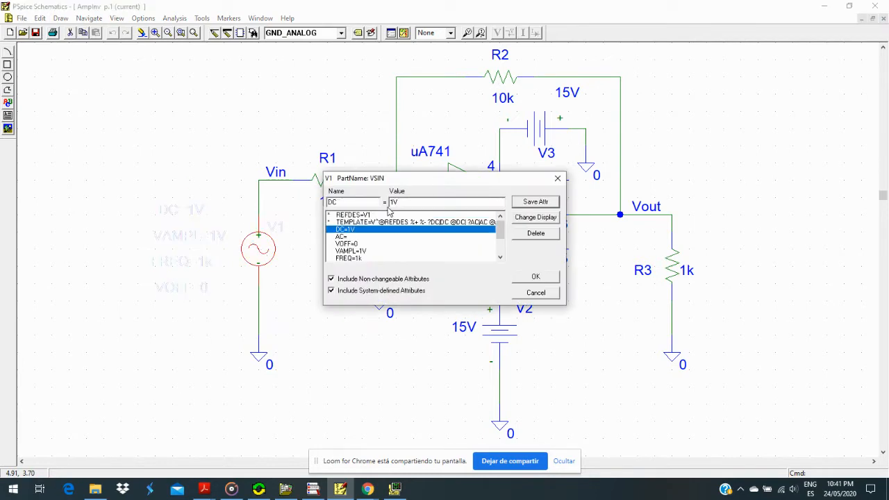
click(394, 202)
key(BackSpace)
text(0)
click(544, 277)
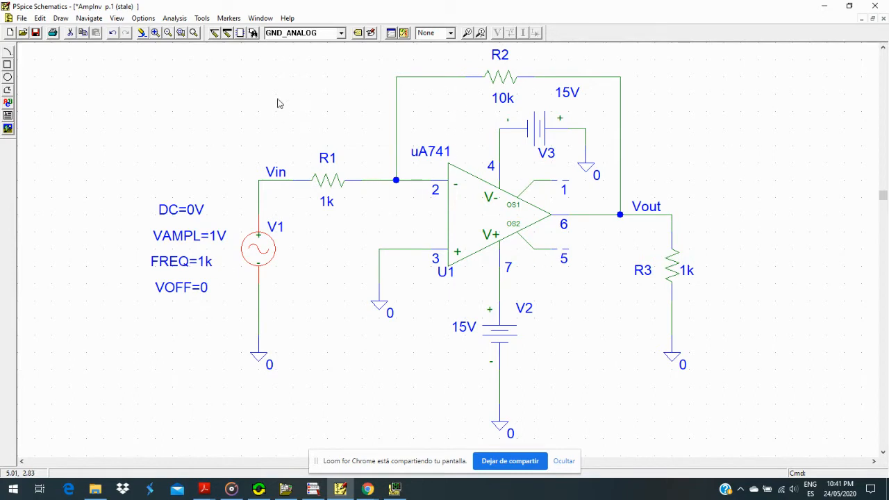
click(253, 100)
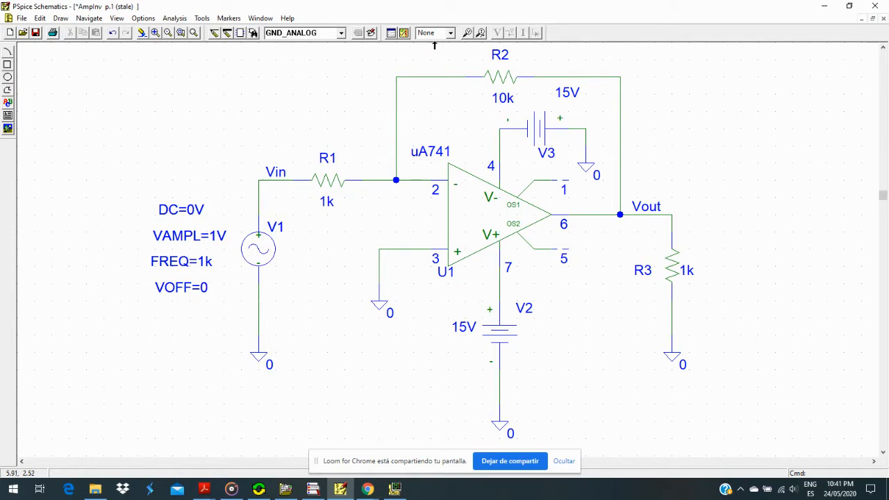
Step: Place voltage markers on the Vin node at the source and on the Vout node above R3
click(466, 35)
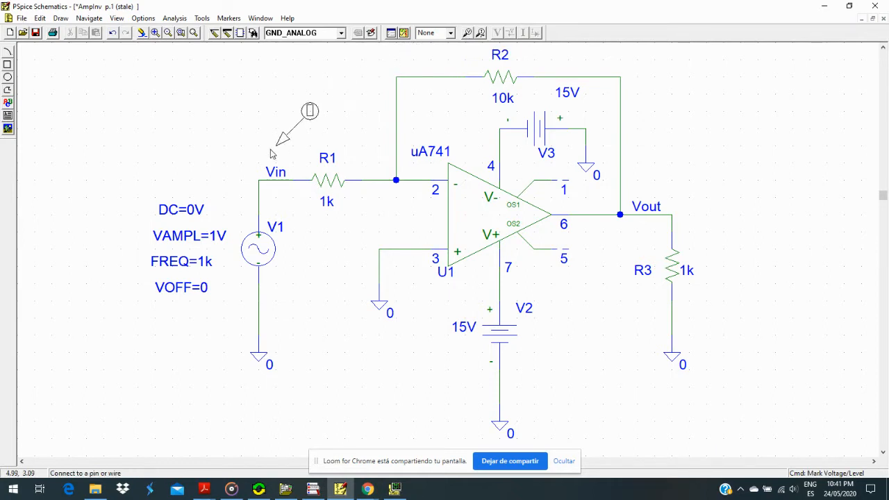
click(258, 180)
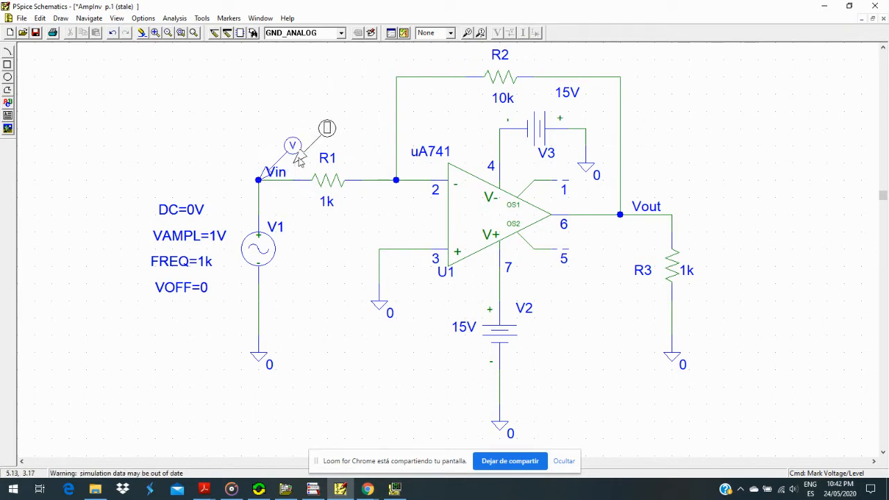
click(674, 212)
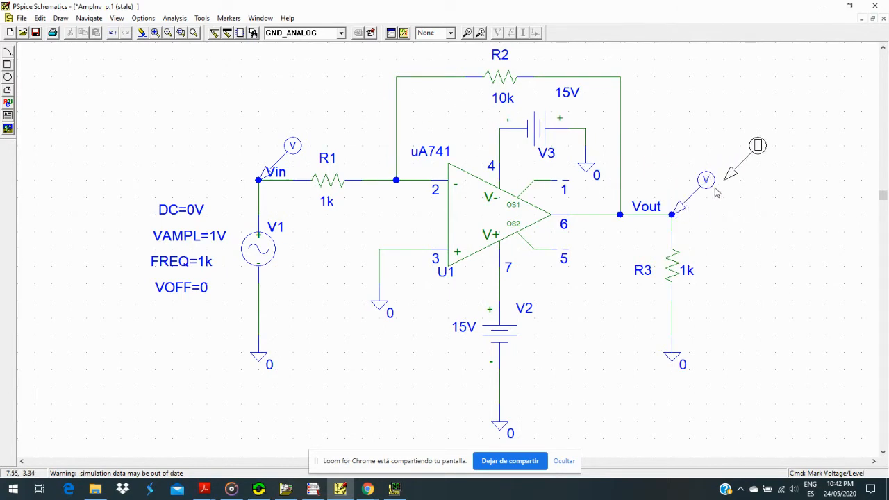
right_click(717, 193)
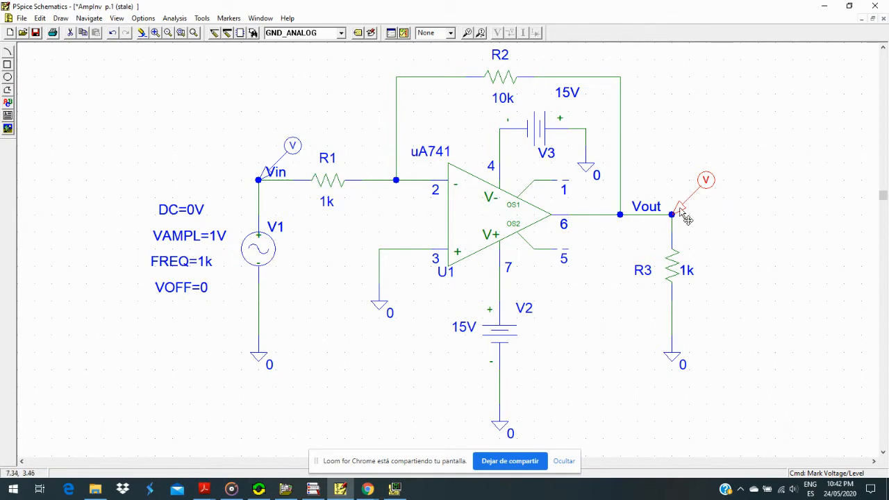
click(753, 207)
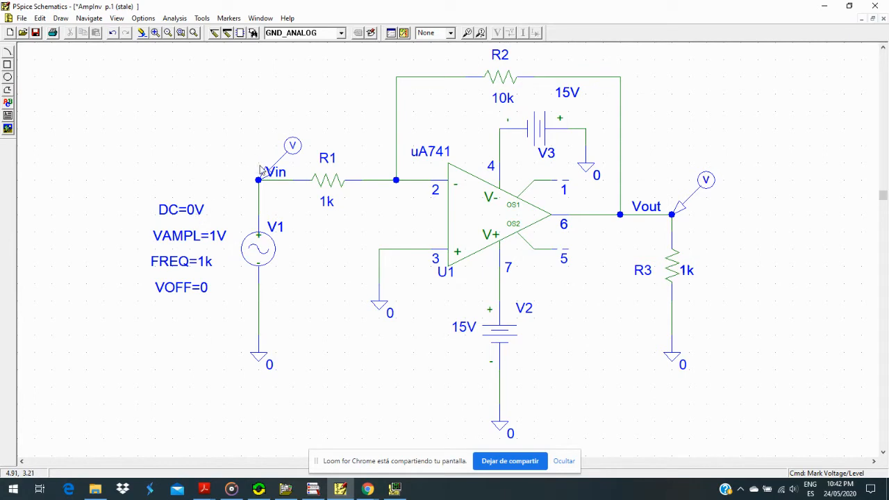
Step: Enable the Transient analysis with print step 0ns, final time 5ms and step ceiling 10us
click(391, 32)
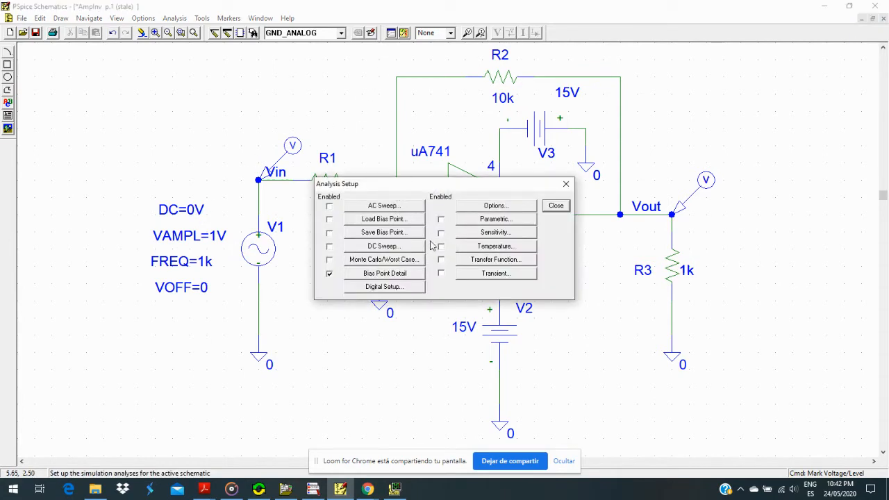
click(442, 276)
click(497, 273)
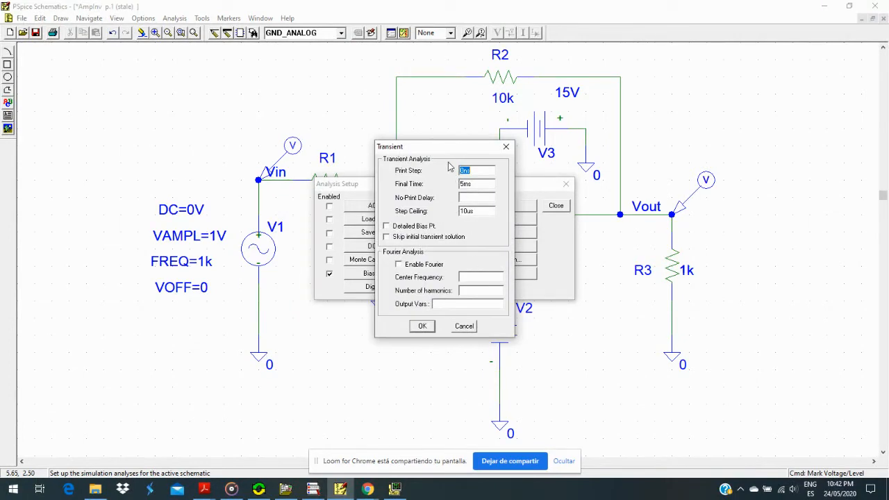
drag(449, 153, 576, 140)
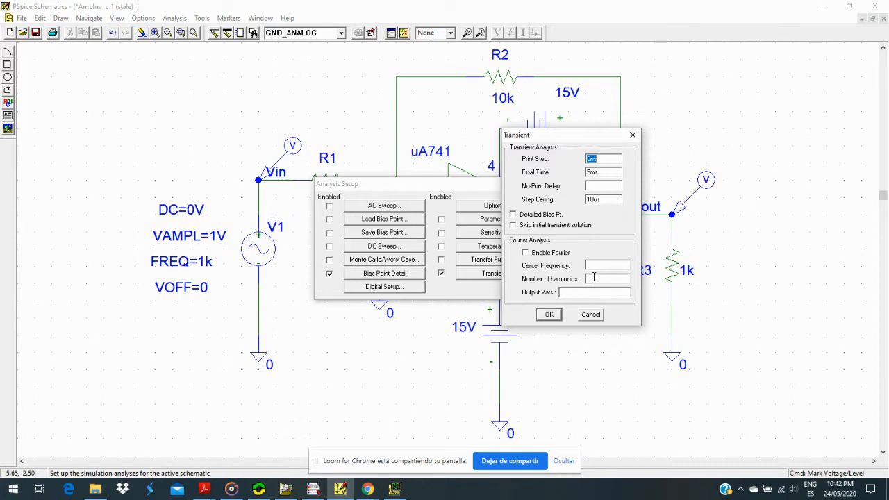
click(604, 172)
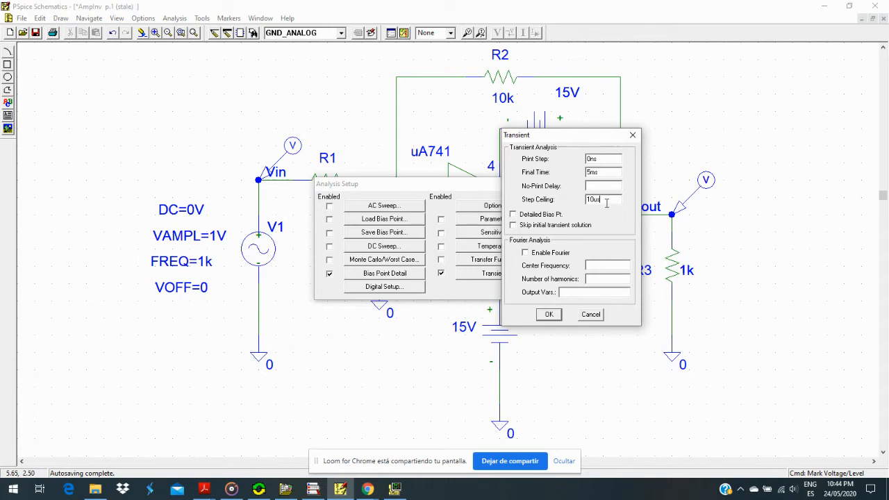
click(549, 315)
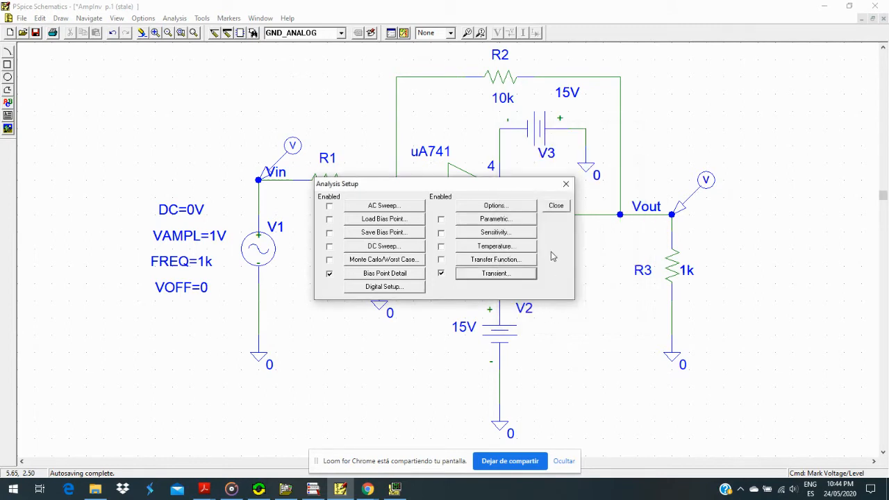
click(571, 185)
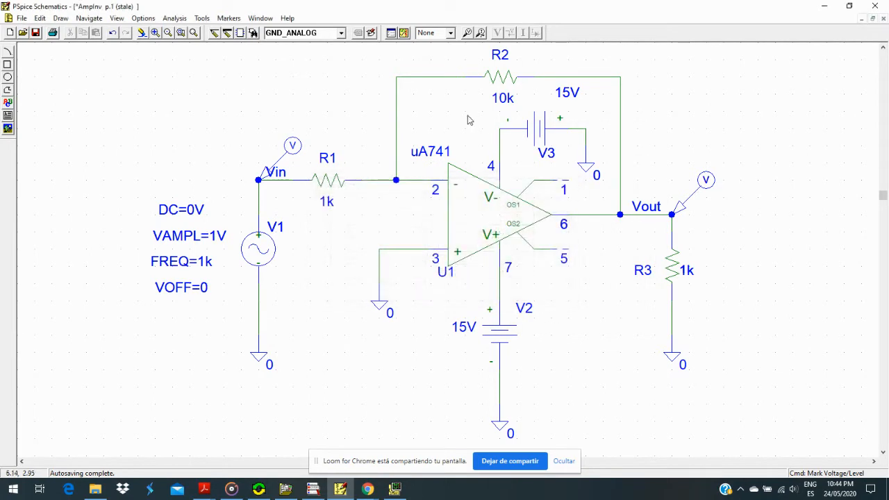
Step: Run the transient simulation and view the V(Vout) and V(Vin) waveforms in PSpice A/D
click(403, 33)
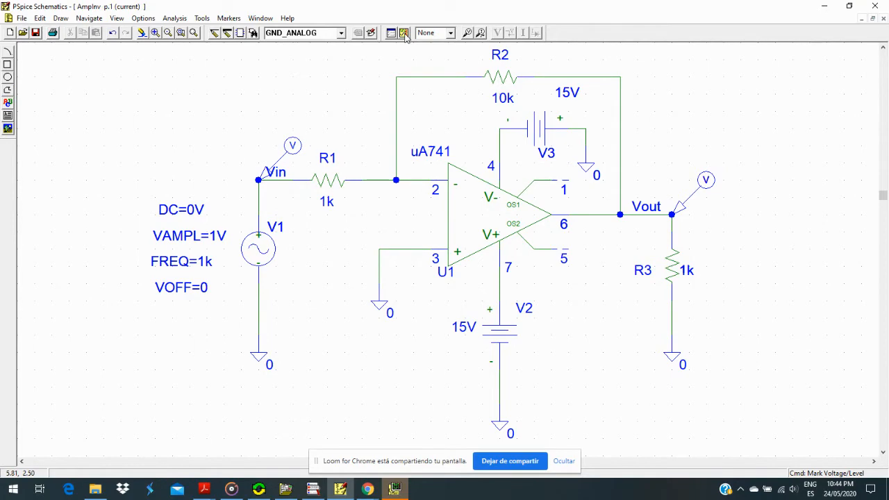
click(395, 491)
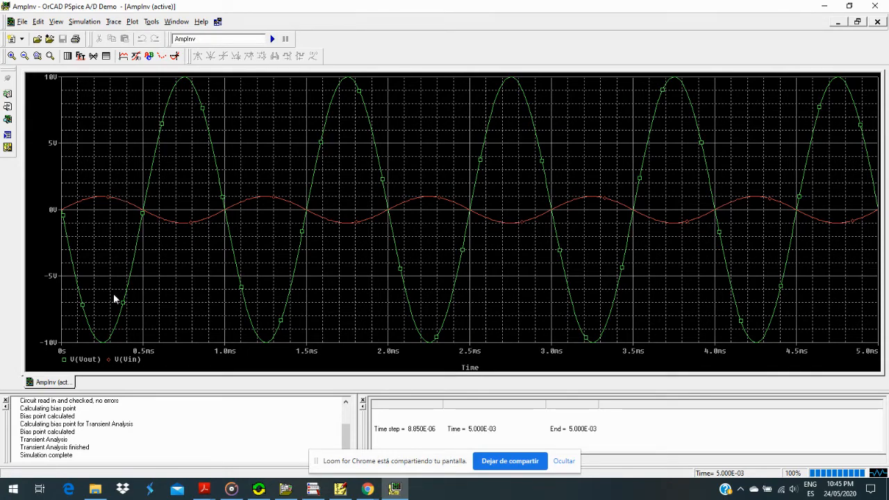
click(130, 360)
click(146, 362)
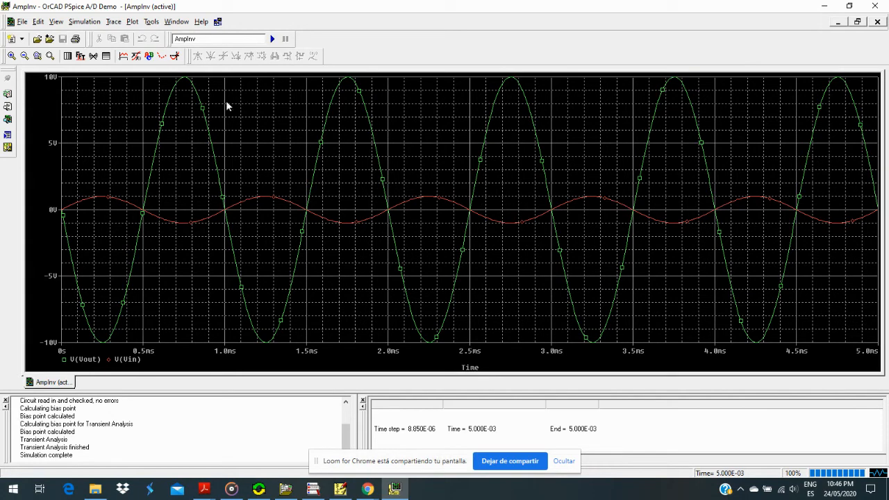
Step: Turn on the probe cursor and measure the positive and negative peaks of the V(Vout) trace
click(174, 56)
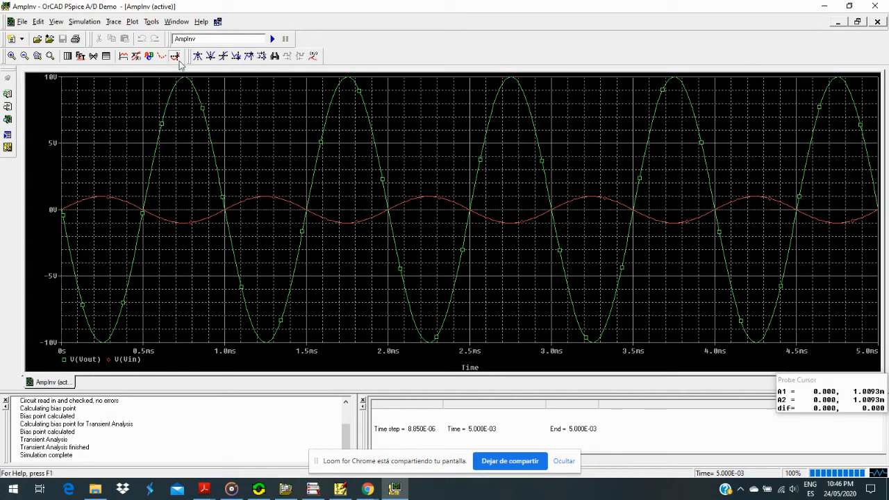
drag(176, 117, 159, 159)
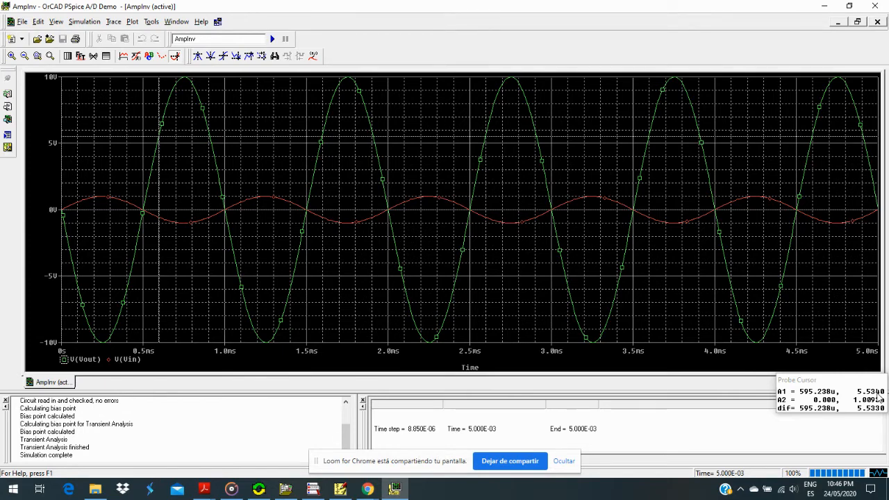
mouse_move(163, 118)
mouse_down()
mouse_move(183, 99)
mouse_move(194, 103)
mouse_move(218, 143)
mouse_move(275, 161)
mouse_move(315, 104)
mouse_up()
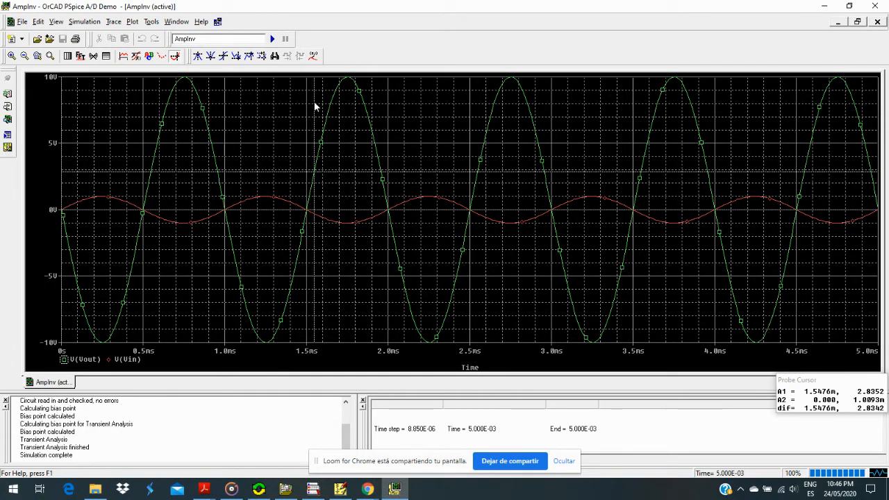
click(198, 57)
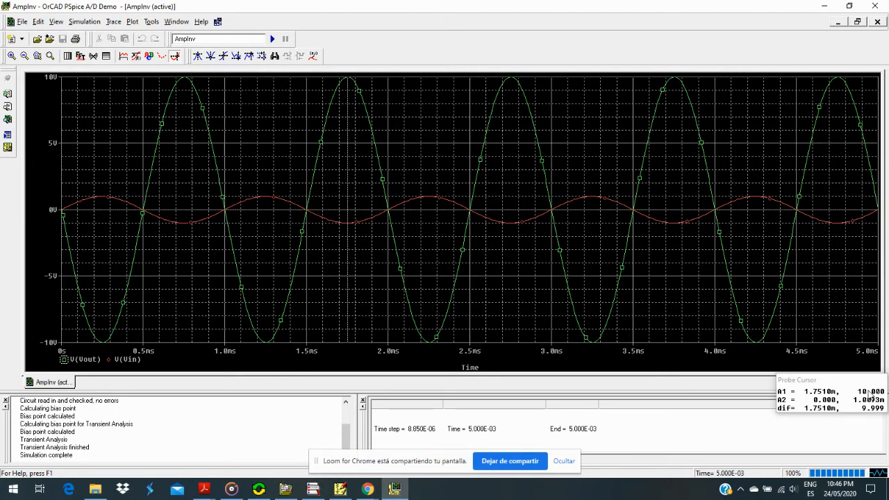
click(210, 56)
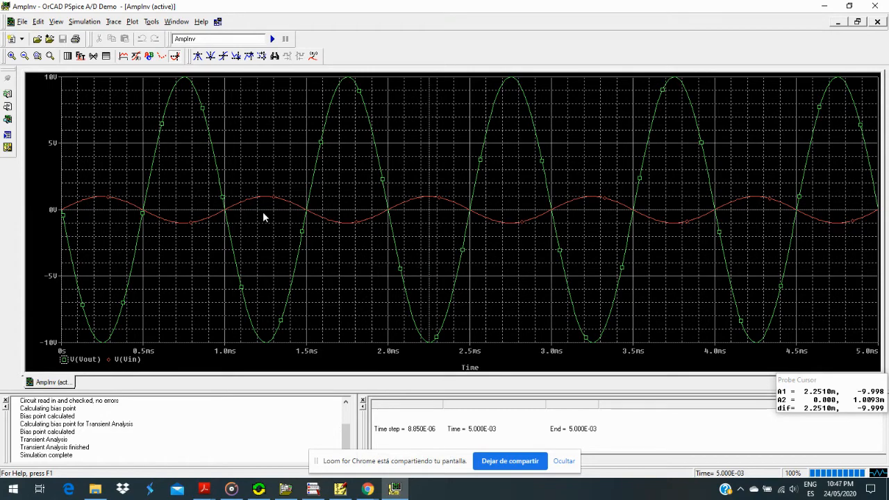
Step: Measure the positive peak of the V(Vin) trace with the cursor, and turn the cursor off
click(111, 361)
mouse_move(204, 213)
mouse_down()
mouse_move(273, 197)
mouse_move(324, 217)
mouse_move(430, 200)
mouse_up()
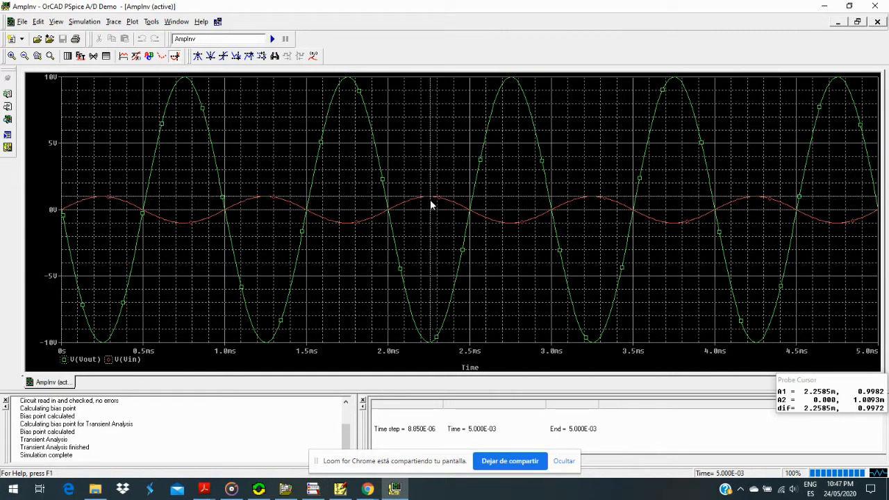
click(199, 56)
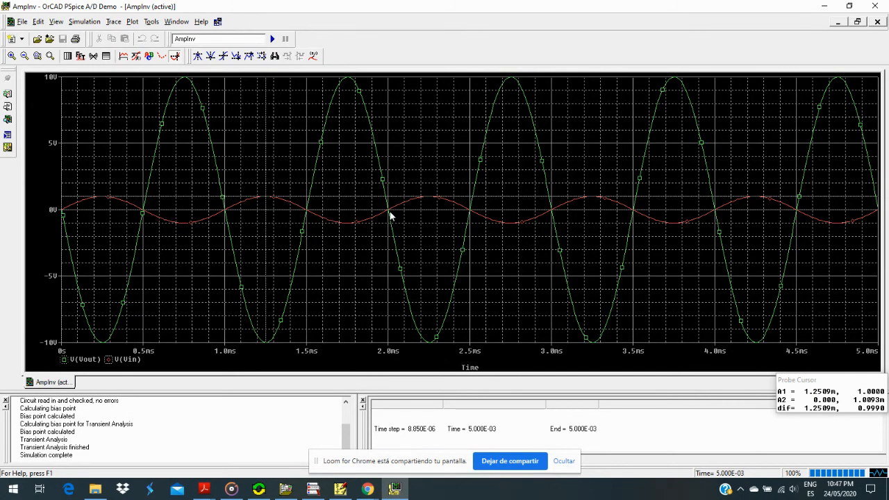
click(174, 55)
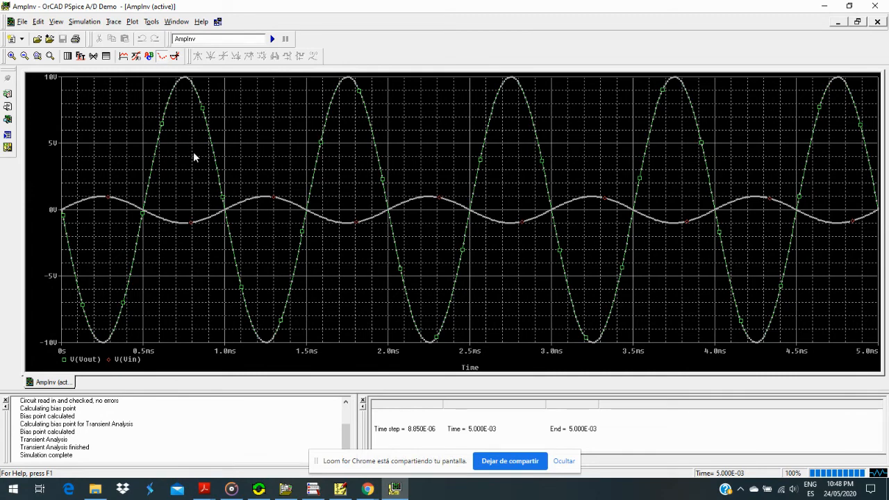
Step: Hide the data point marks on the V(Vout) and V(Vin) traces and return to the AmpInv schematic in PSpice Schematics
click(160, 57)
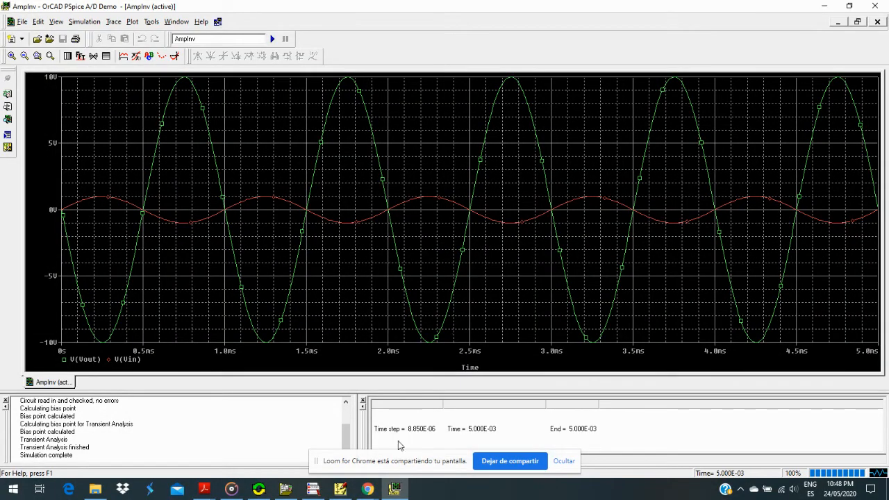
click(347, 491)
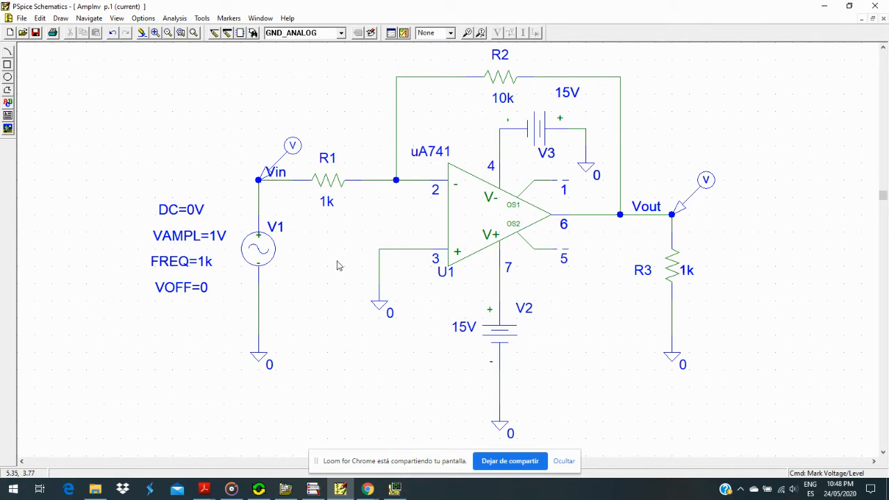
Step: Browse to the Actividad Nº7 folder in File Explorer and try to open the Simulacion schematic
click(96, 490)
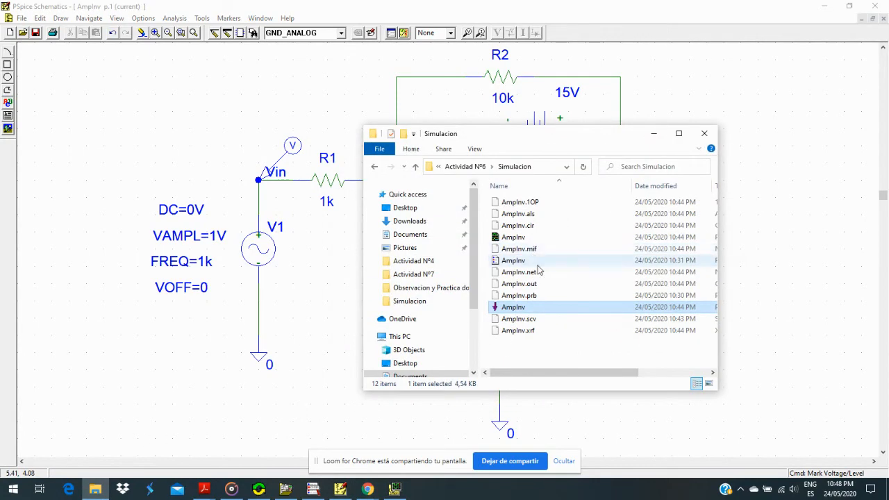
click(472, 167)
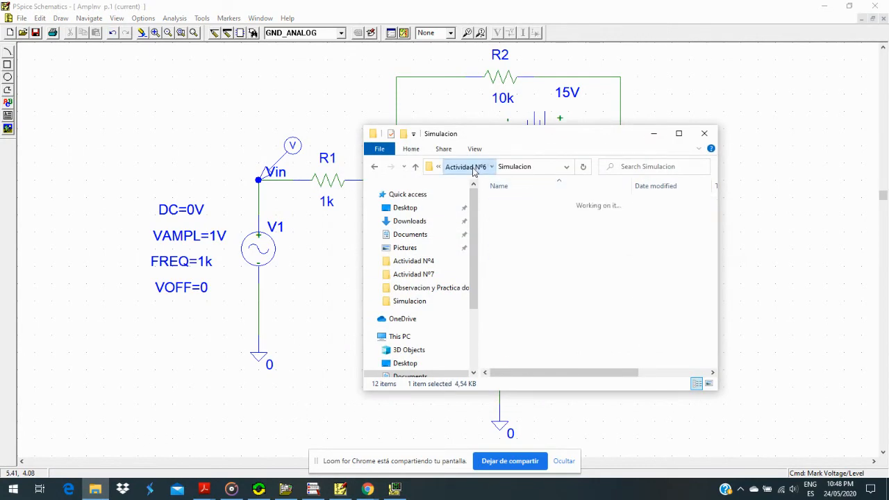
click(459, 167)
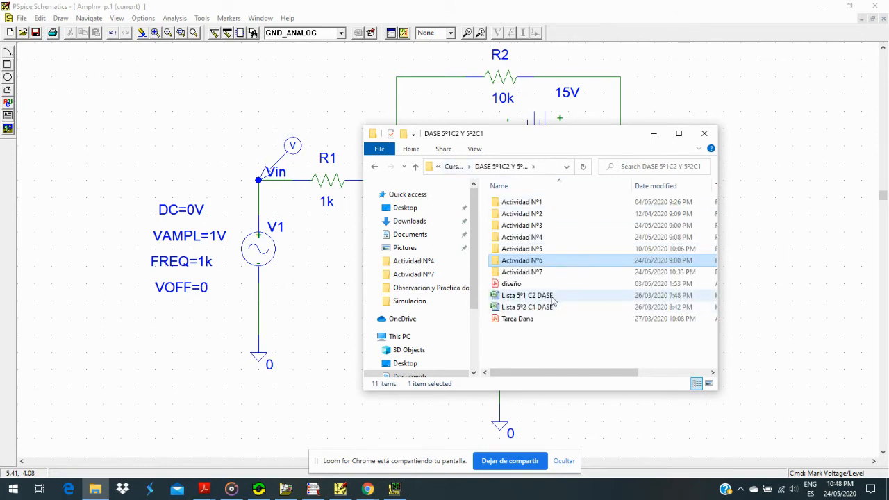
double_click(533, 272)
click(533, 271)
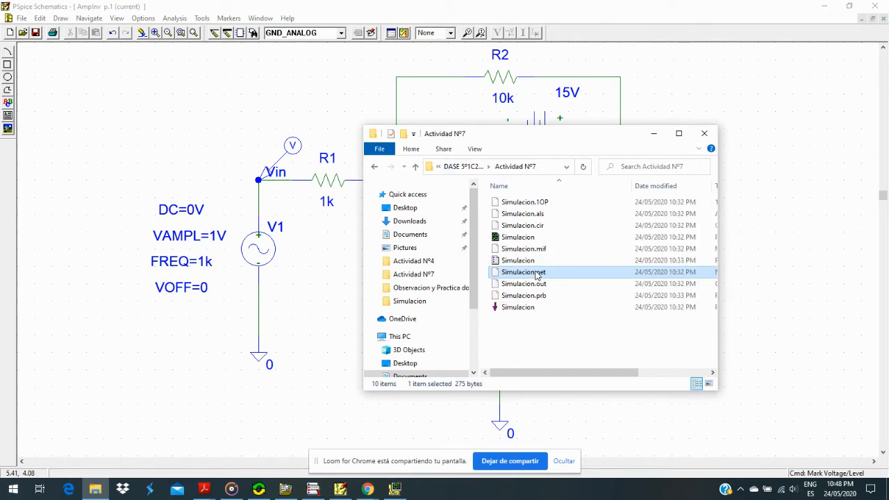
double_click(532, 310)
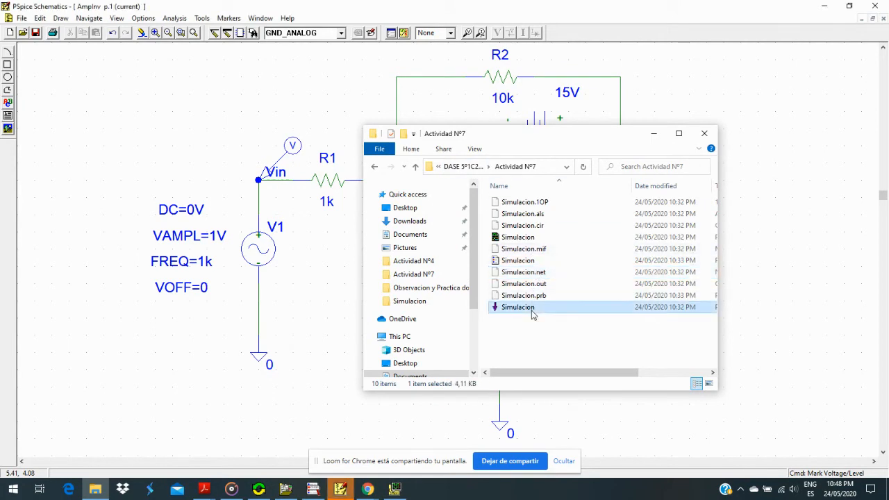
Step: Close the PSpice A/D waveform window and the PSpice Schematics window with the AmpInv circuit
click(341, 489)
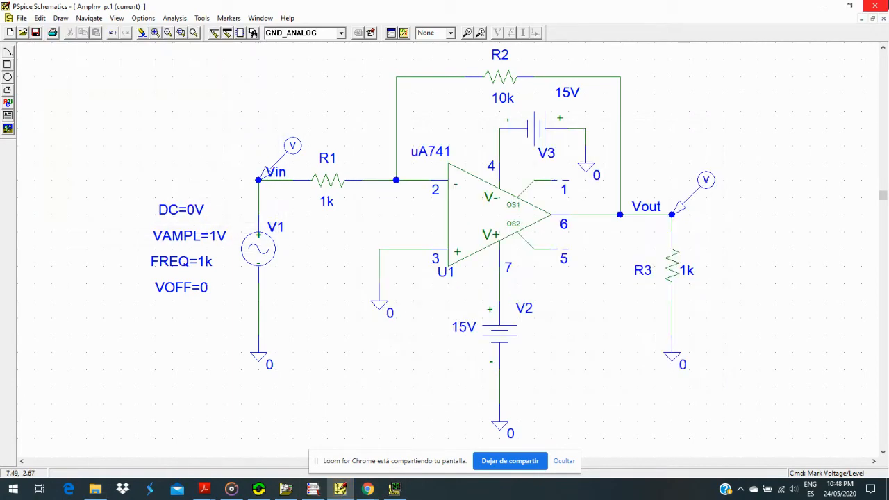
mouse_move(368, 489)
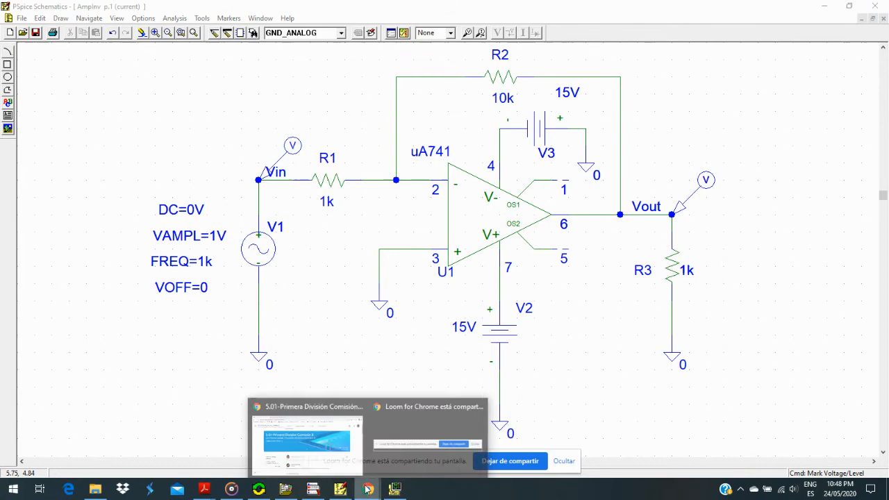
click(330, 452)
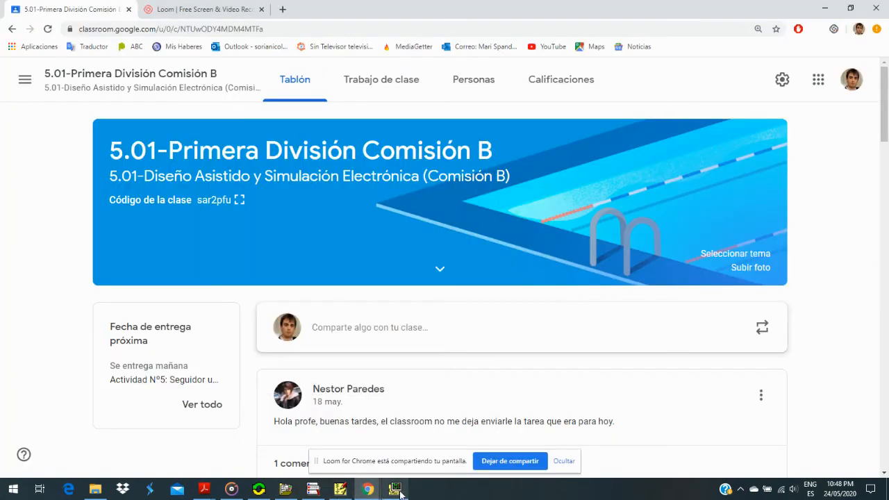
click(401, 494)
click(880, 4)
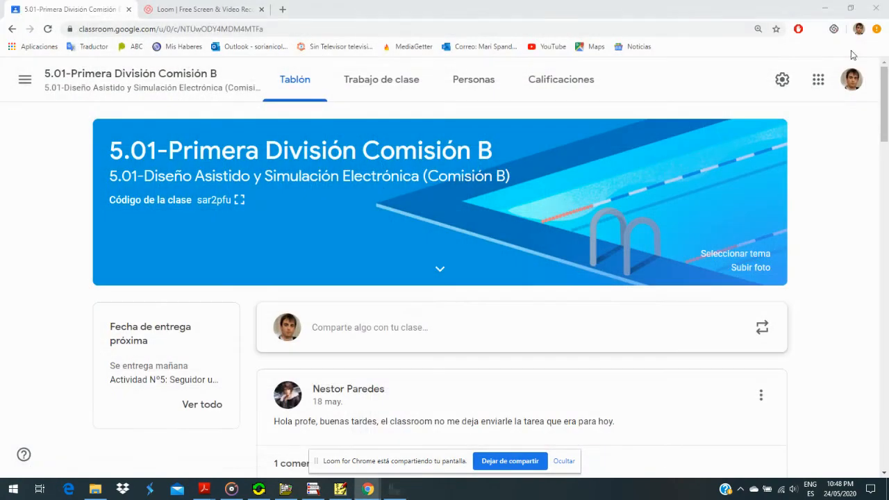
click(340, 489)
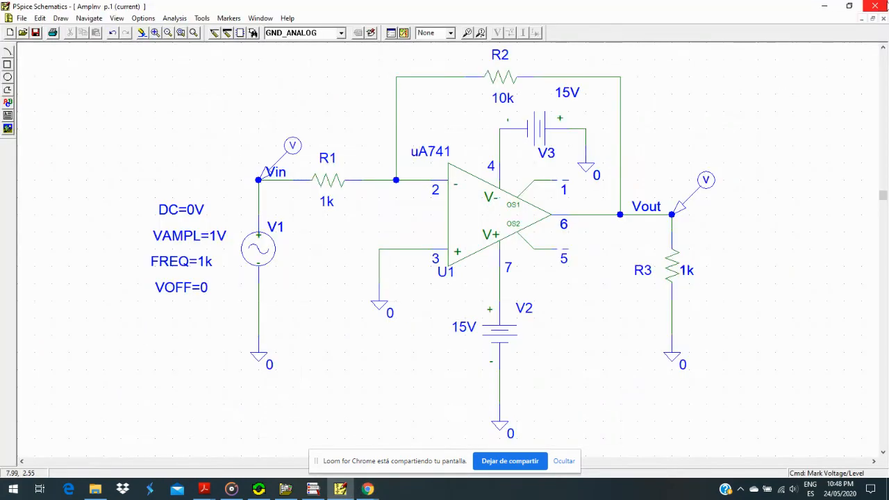
click(875, 5)
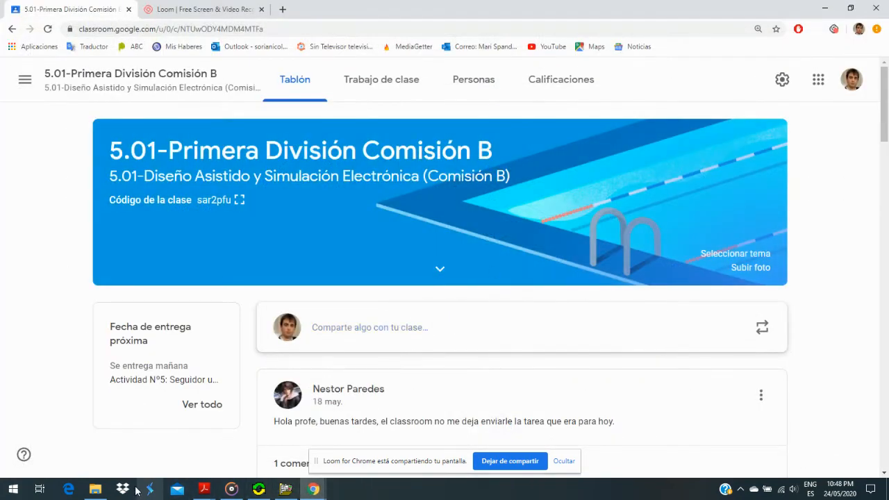
Step: Open the Simulacion schematic from the Actividad Nº7 folder and inspect source V1's attributes and the Vin and Vout voltage markers
click(95, 489)
double_click(532, 308)
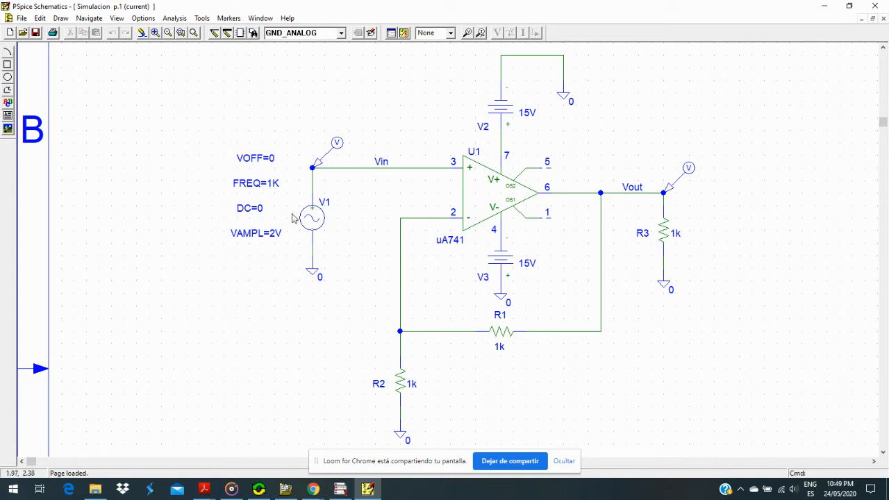
click(253, 210)
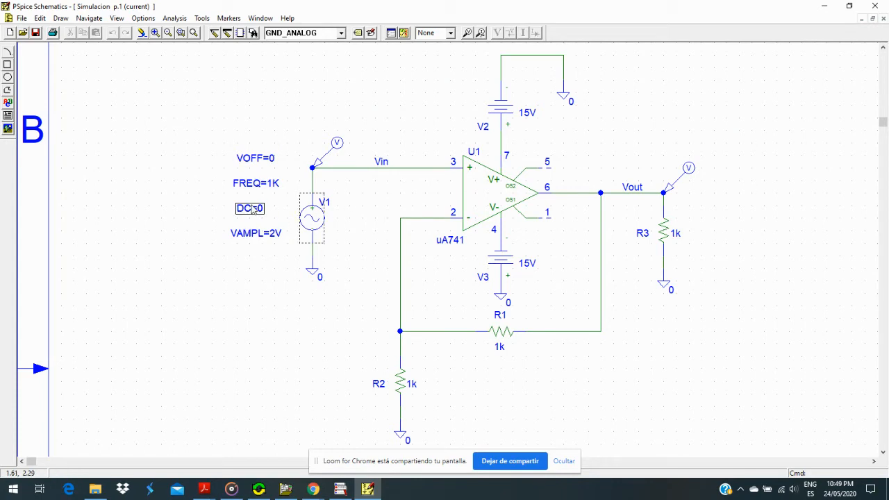
click(338, 143)
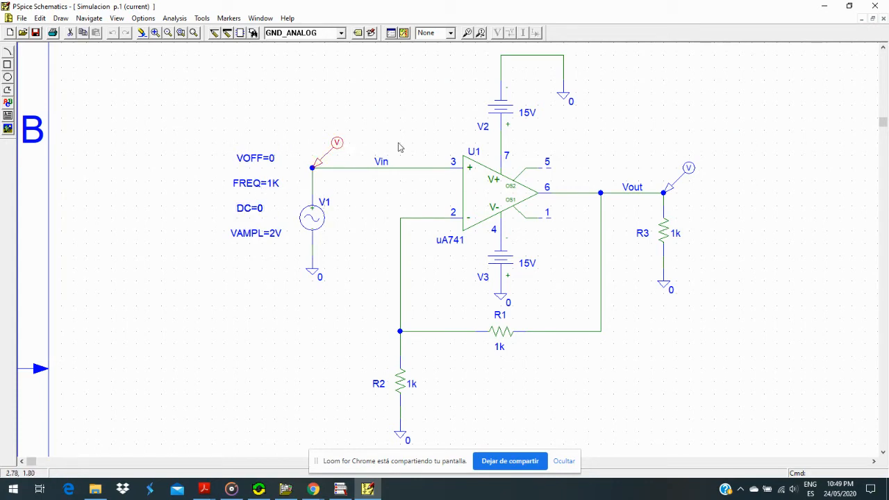
click(691, 169)
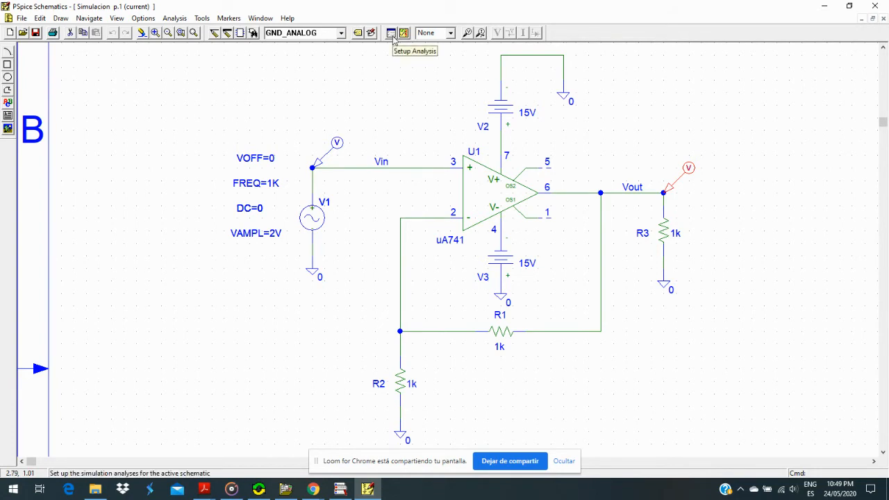
click(271, 240)
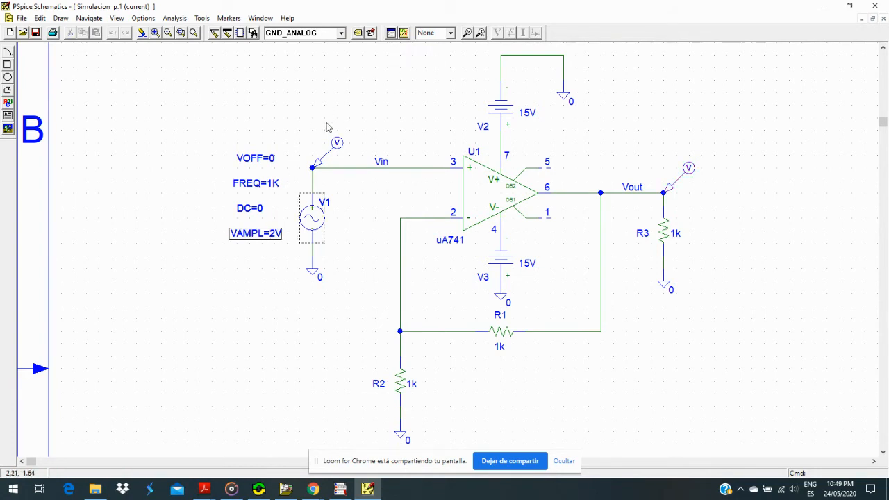
Step: Review the Transient analysis times and step ceiling in the Analysis Setup and accept them
click(405, 33)
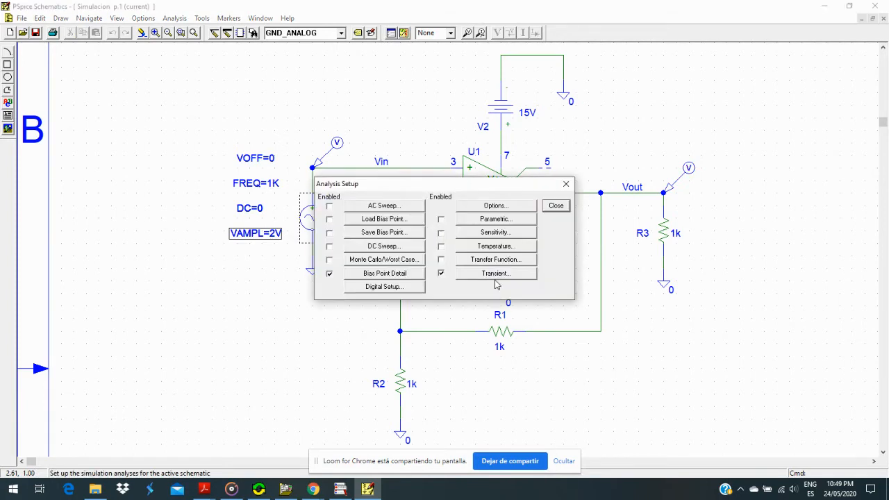
click(496, 275)
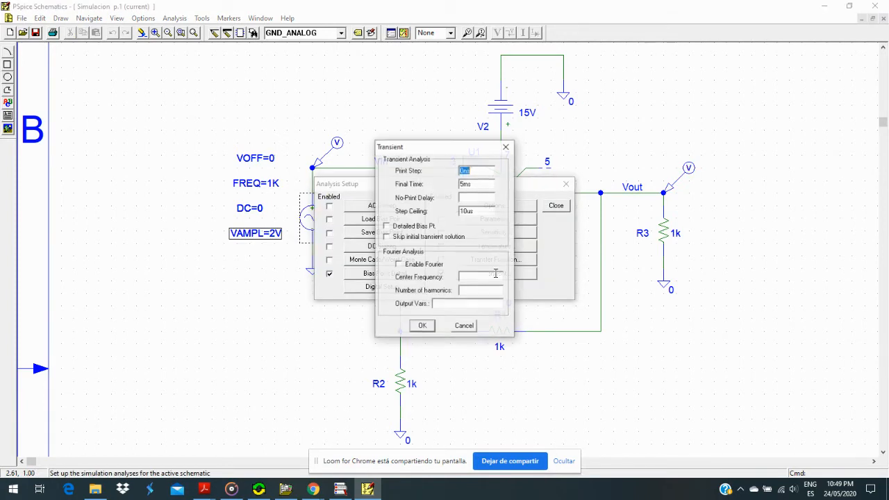
click(489, 186)
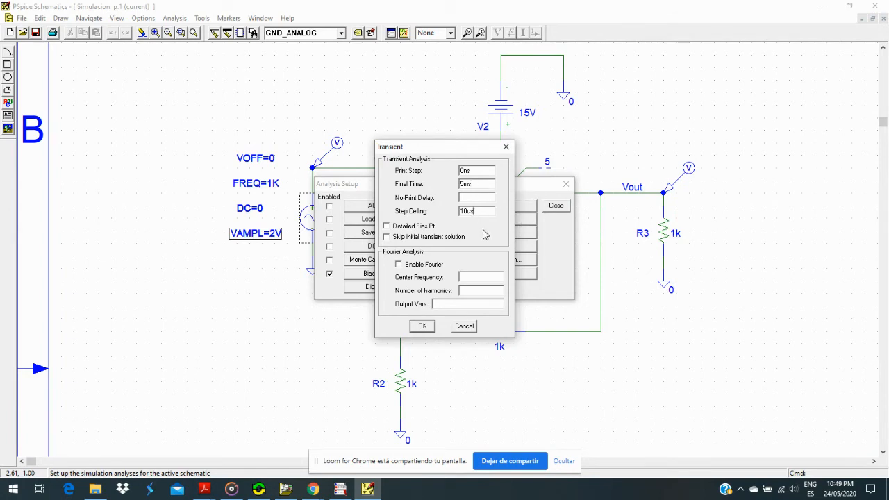
click(432, 332)
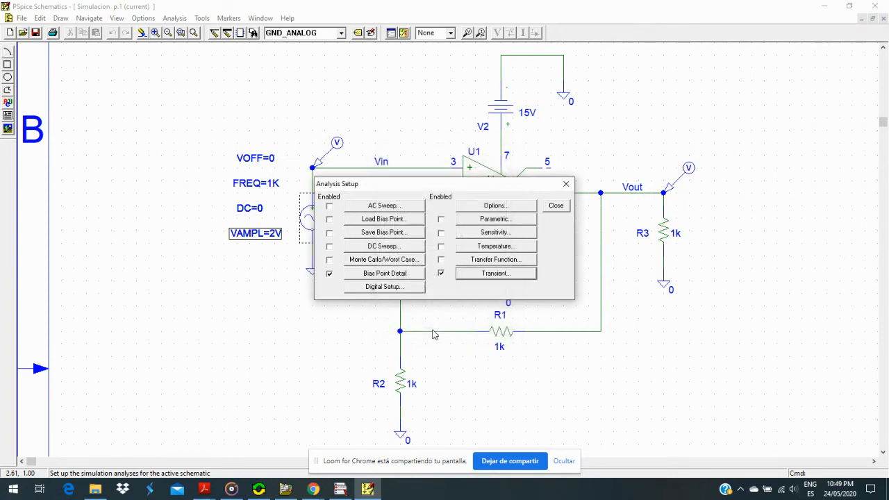
click(559, 205)
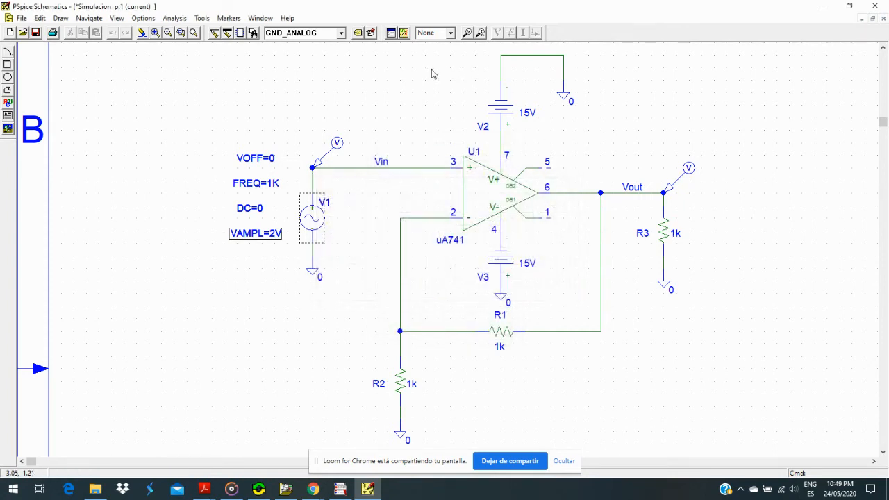
Step: Run the simulation of the Simulacion circuit and compare the V(Vout) and V(Vin) peaks in PSpice A/D
click(405, 33)
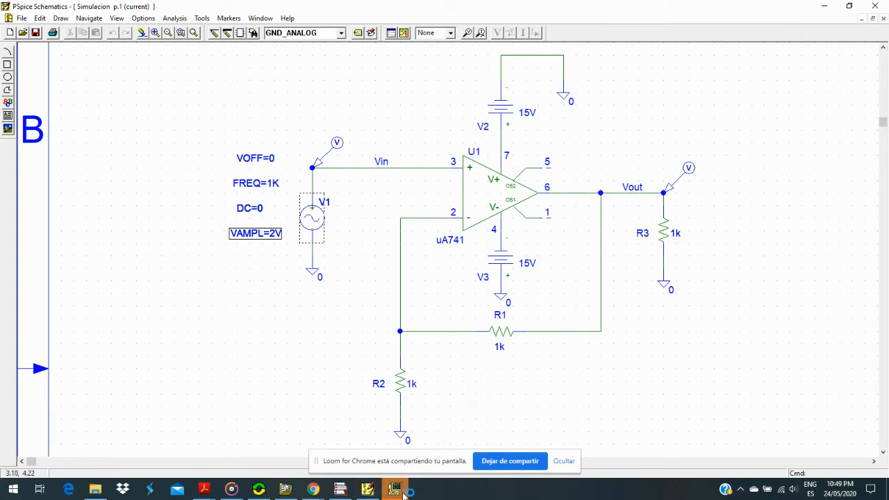
click(397, 489)
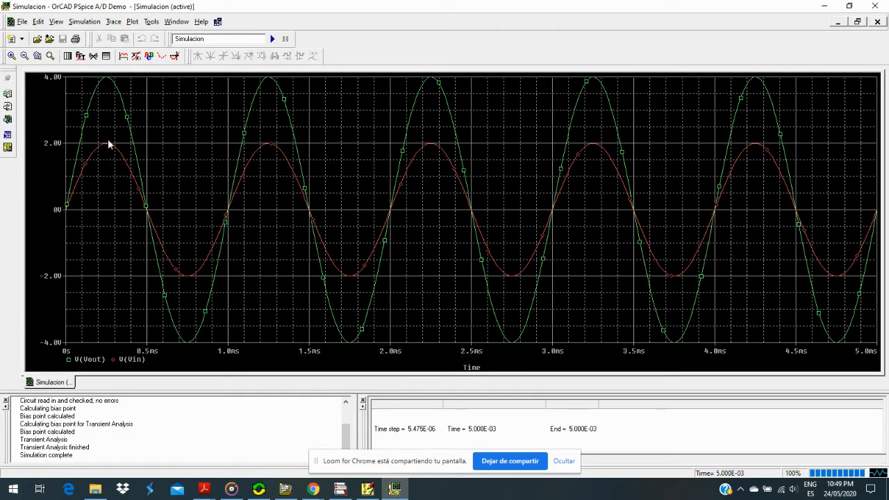
click(142, 360)
click(113, 222)
click(111, 81)
click(160, 120)
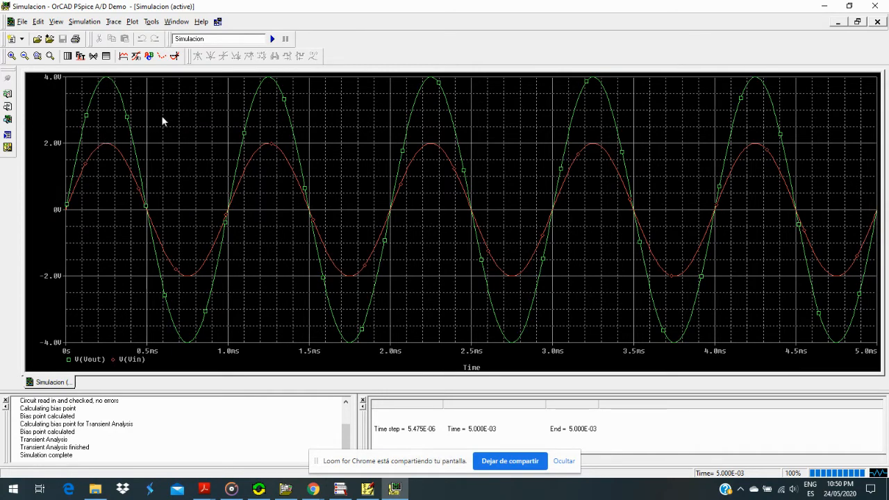